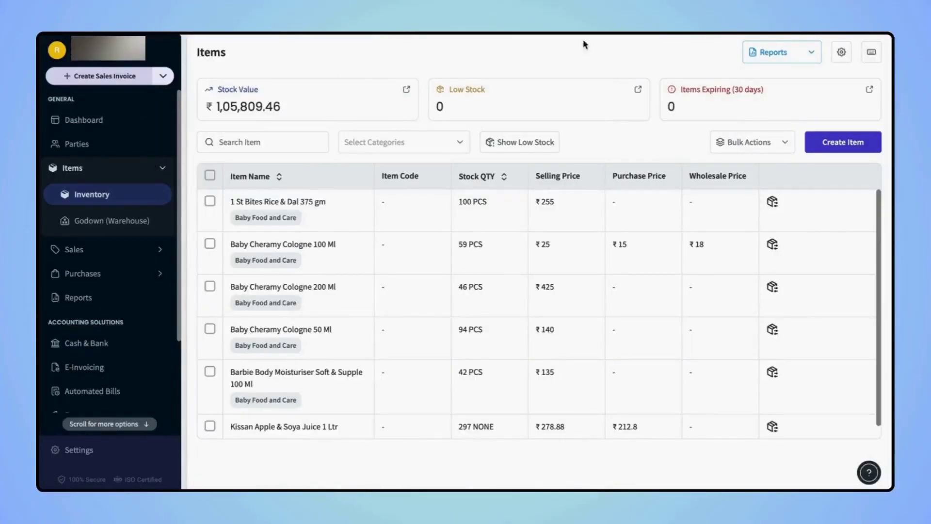
Step: Switch on the Wholesale Price toggle in Item Settings and save
{"action": "left_click", "coordinate": [841, 52]}
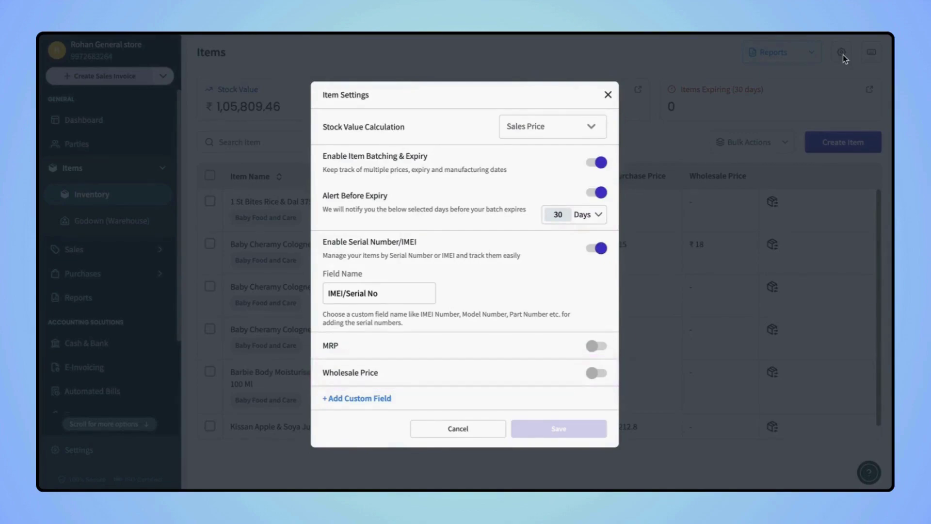
{"action": "left_click", "coordinate": [596, 373]}
{"action": "left_click", "coordinate": [598, 375]}
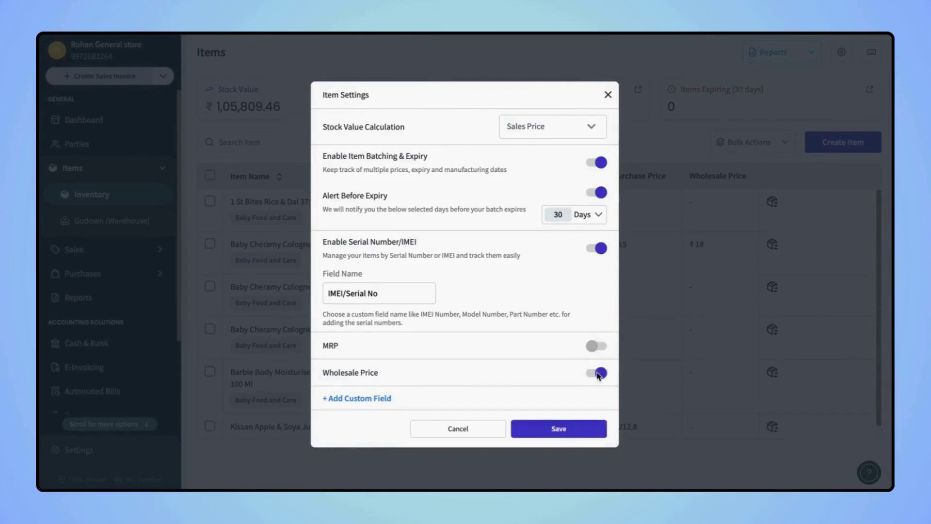
{"action": "left_click", "coordinate": [560, 429]}
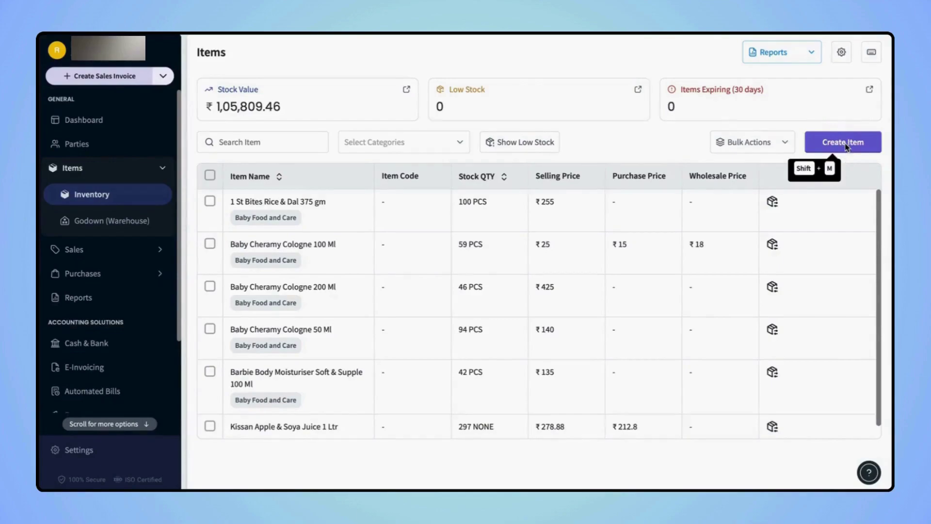
Step: Create a new item named Basmati Rice with a ₹120 sales price
{"action": "left_click", "coordinate": [846, 146]}
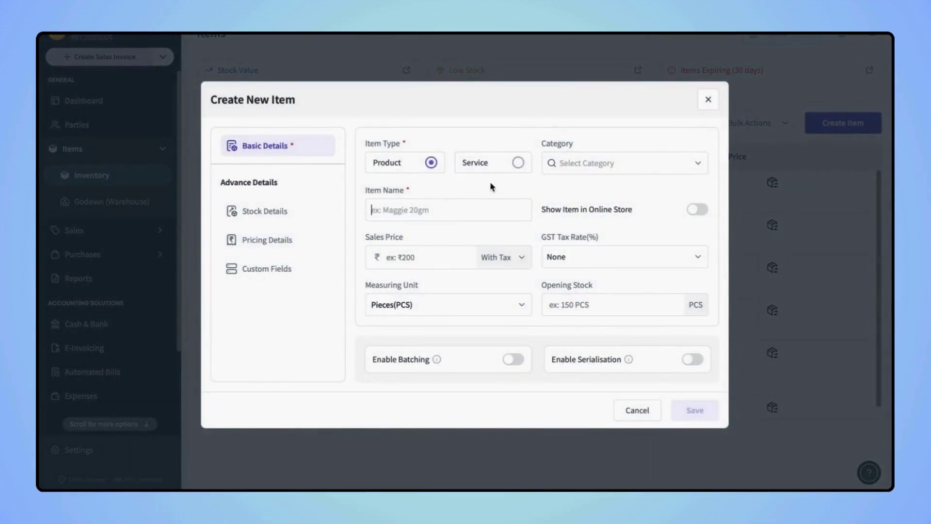
{"action": "left_click", "coordinate": [397, 209]}
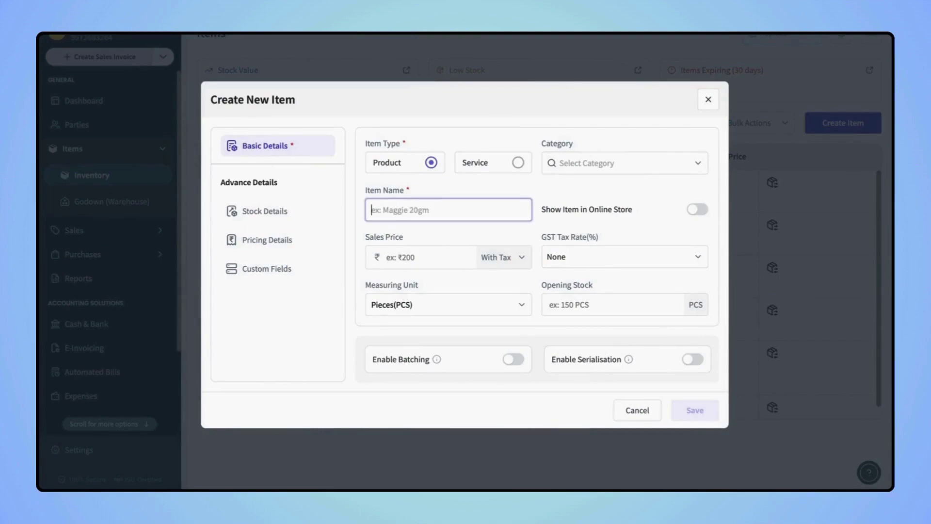
{"action": "type", "text": "Basmat"}
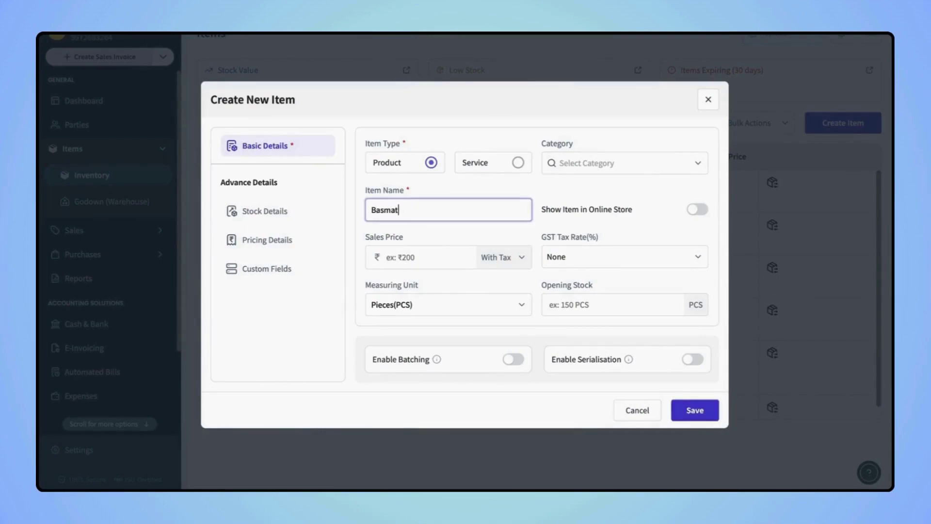
{"action": "type", "text": "i Ri"}
{"action": "type", "text": "ce"}
{"action": "left_click", "coordinate": [397, 256]}
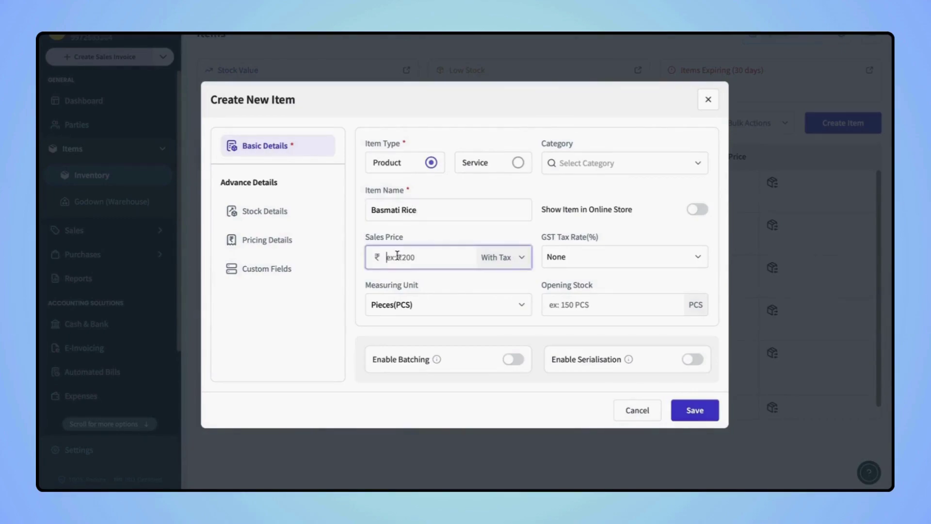
{"action": "type", "text": "120"}
Step: Set the measuring unit to Kilograms (KGS) and opening stock to 100
{"action": "left_click", "coordinate": [452, 301]}
{"action": "left_click", "coordinate": [410, 305]}
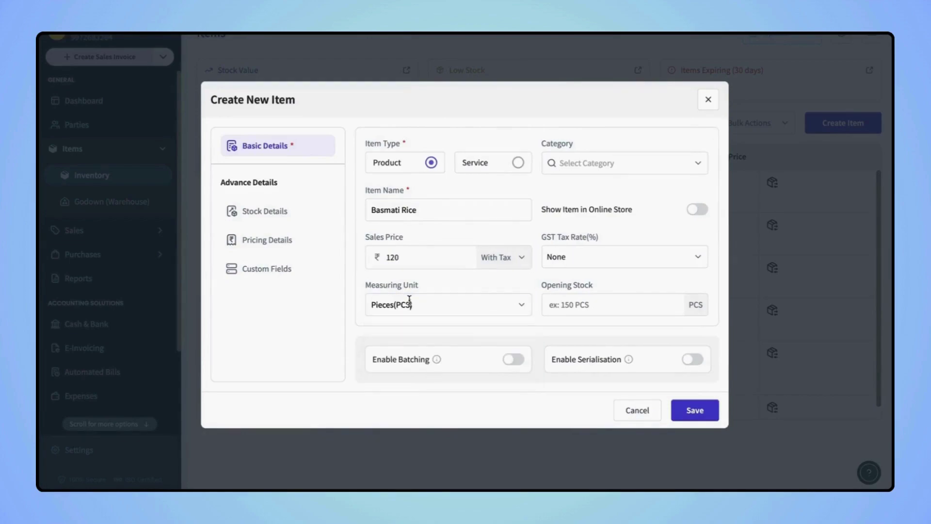
{"action": "left_click", "coordinate": [409, 305]}
{"action": "key", "text": "BackSpace"}
{"action": "key", "text": "BackSpace"}
{"action": "key", "text": "BackSpace"}
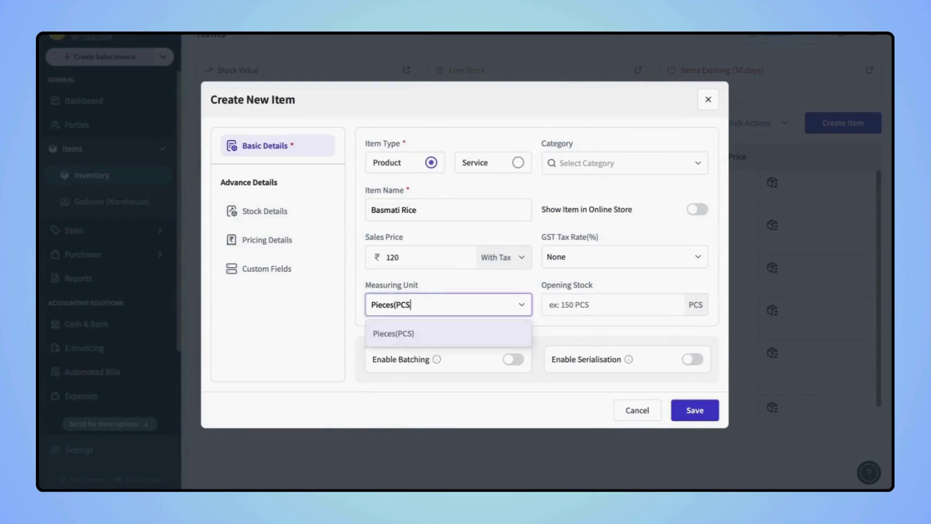
{"action": "key", "text": "BackSpace"}
{"action": "key", "text": "BackSpace"}
{"action": "key", "text": "BackSpace"}
{"action": "type", "text": "k"}
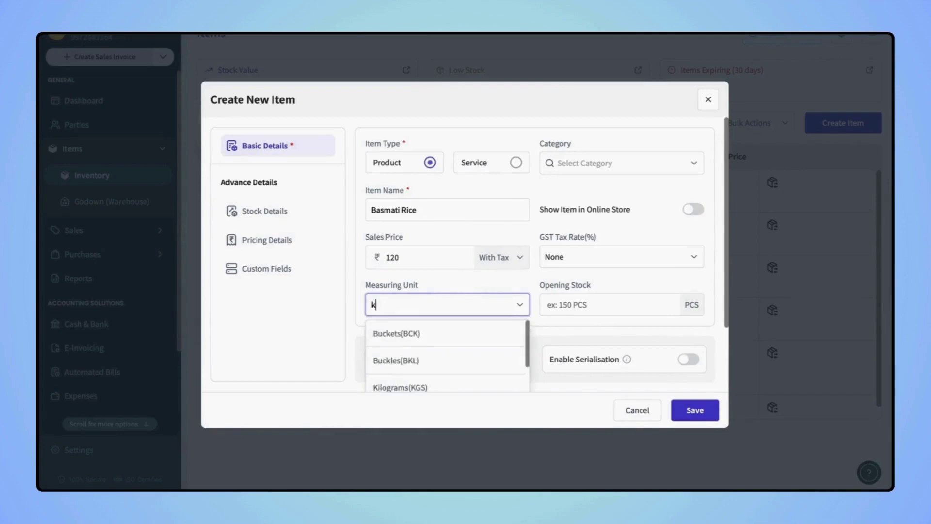
{"action": "type", "text": "ilo"}
{"action": "left_click", "coordinate": [400, 333]}
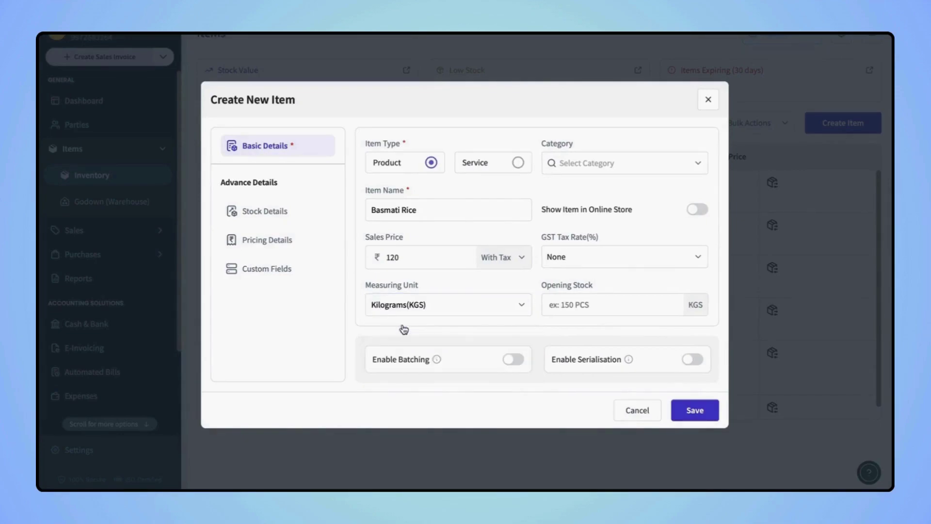
{"action": "left_click", "coordinate": [579, 304]}
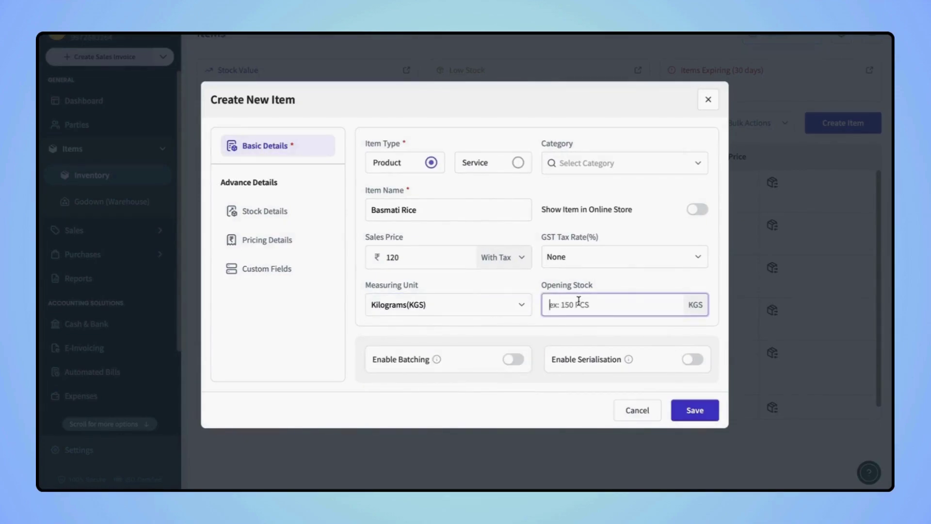
{"action": "type", "text": "100"}
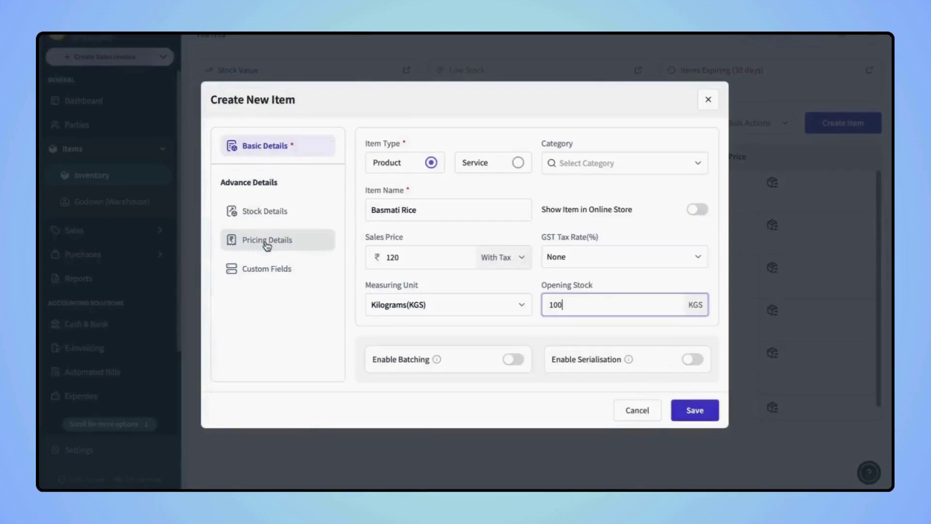
Step: Add a wholesale rate in Pricing Details: ₹100 price, 25 minimum quantity
{"action": "left_click", "coordinate": [266, 240]}
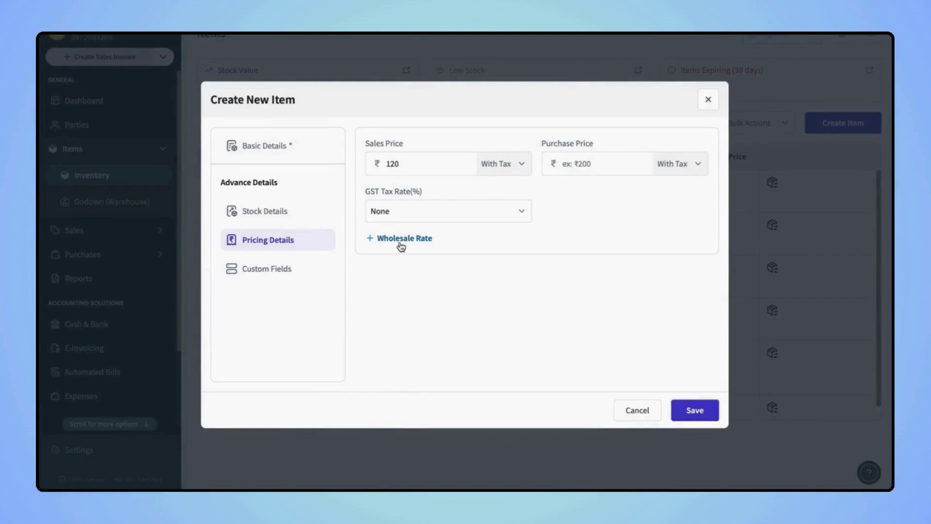
{"action": "left_click", "coordinate": [400, 240]}
{"action": "left_click", "coordinate": [400, 240]}
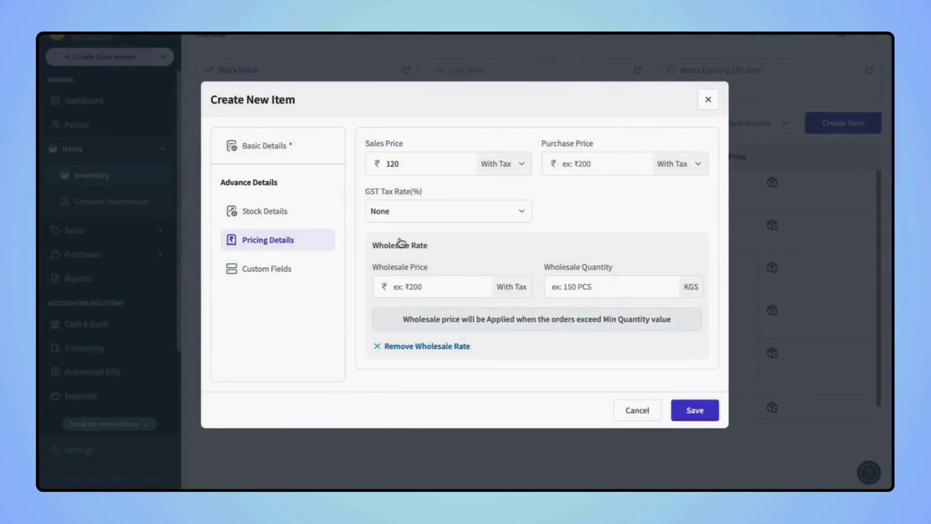
{"action": "left_click", "coordinate": [418, 284]}
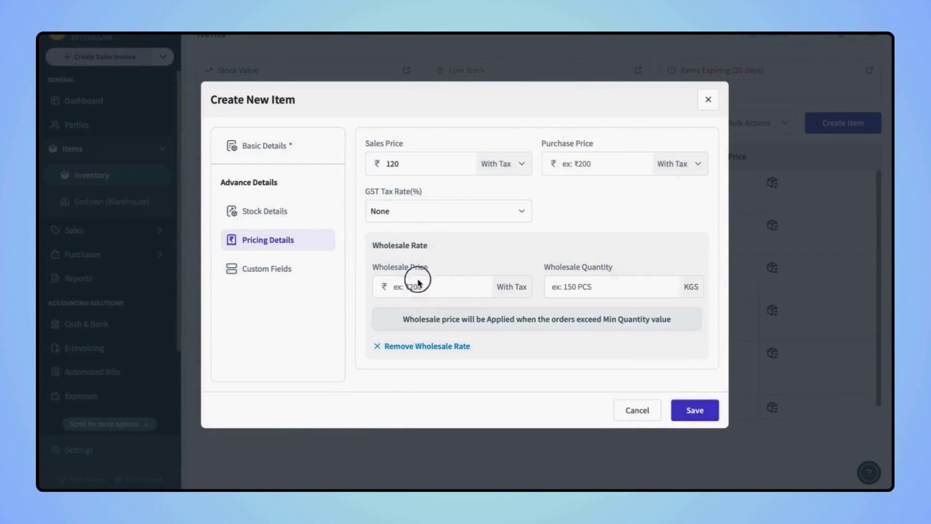
{"action": "left_click", "coordinate": [571, 287]}
{"action": "left_click", "coordinate": [421, 286]}
{"action": "left_click", "coordinate": [417, 284]}
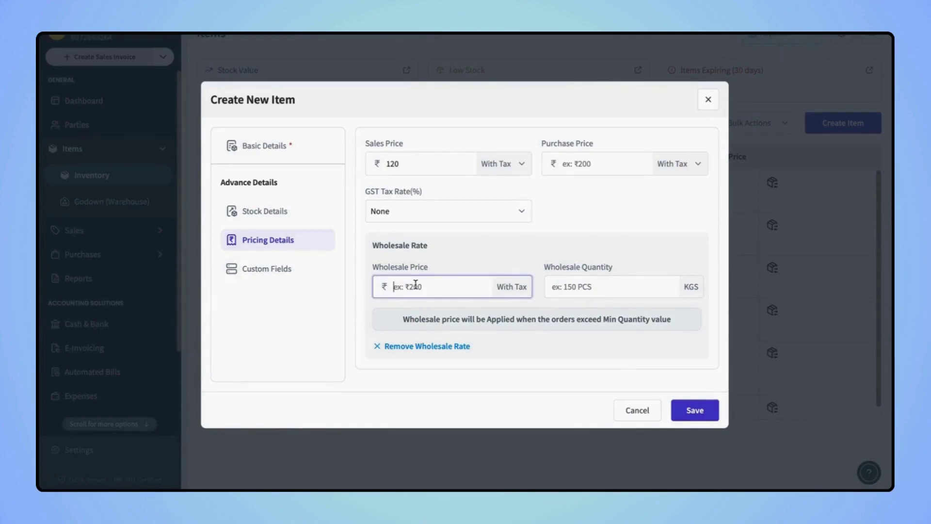
{"action": "type", "text": "100"}
{"action": "left_click", "coordinate": [570, 288]}
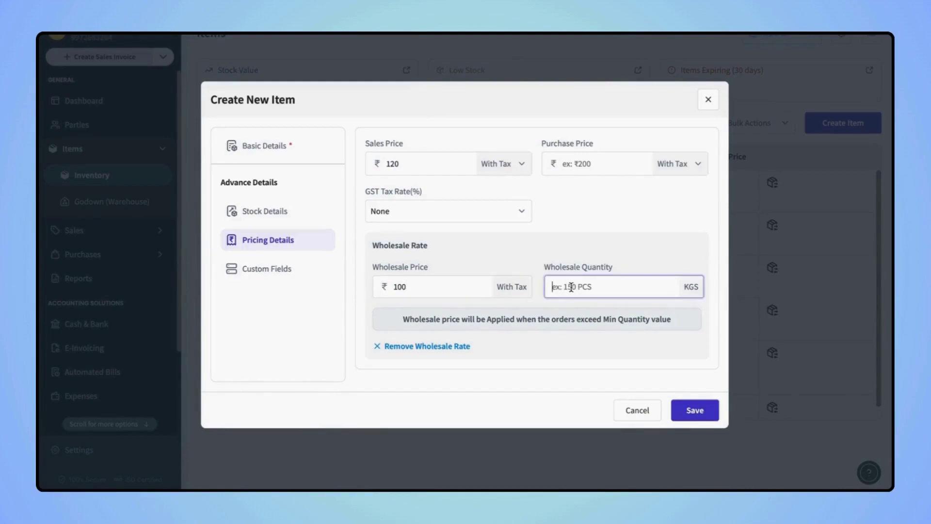
{"action": "type", "text": "25"}
Step: Enter ₹80 as the Basmati Rice purchase price and save the item
{"action": "left_click", "coordinate": [567, 163]}
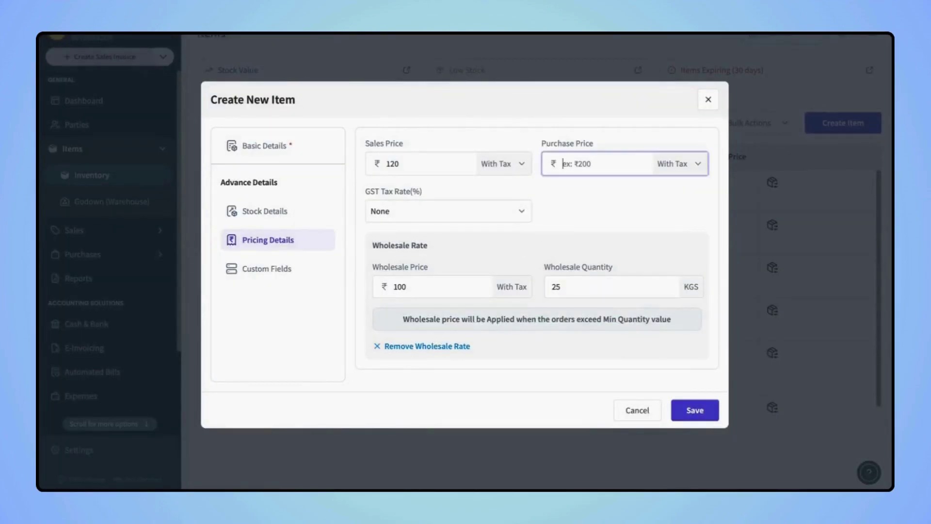
{"action": "type", "text": "80"}
{"action": "left_click", "coordinate": [696, 411]}
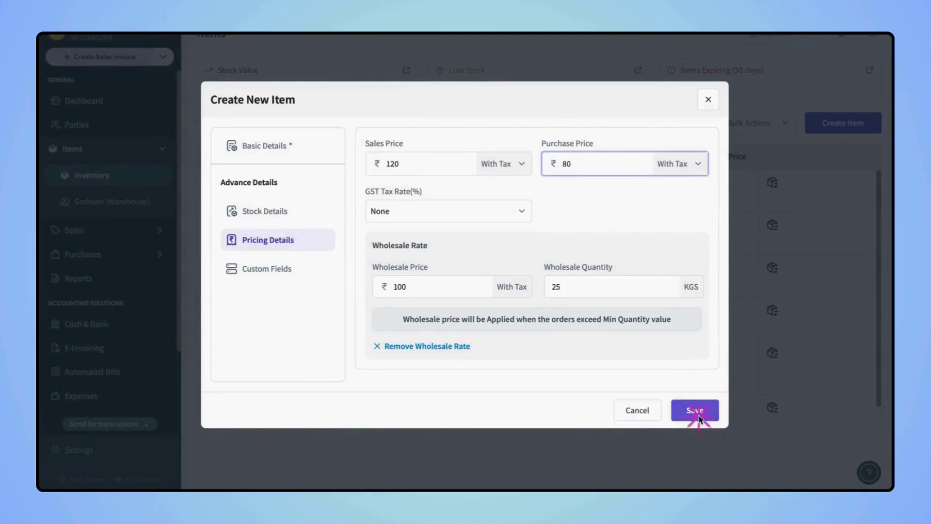